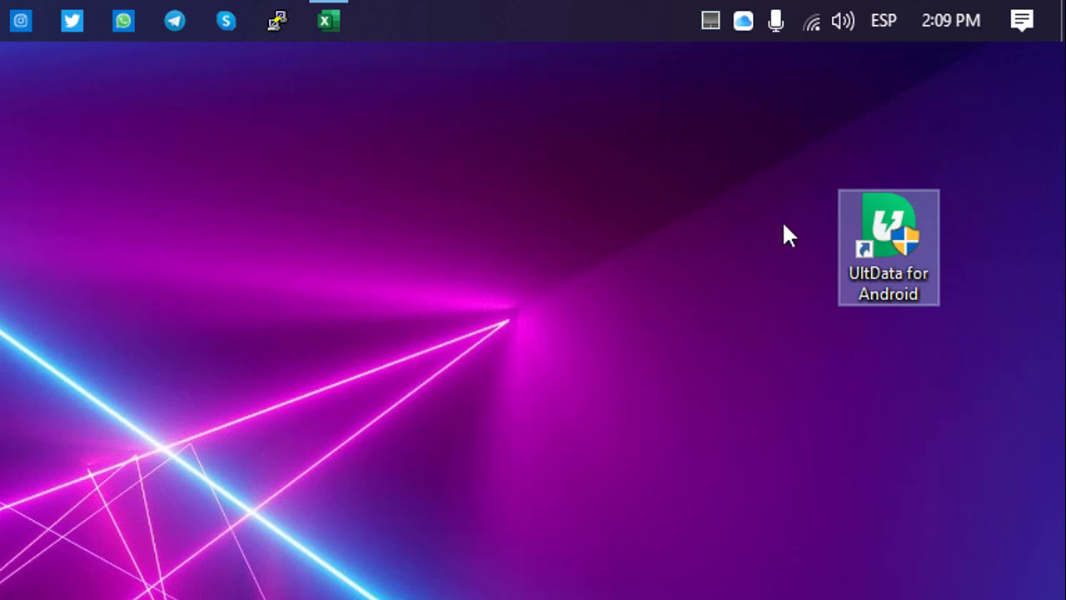
Step: Launch UltData for Android from its desktop shortcut and open the WhatsApp data recovery function
drag(908, 295, 974, 175)
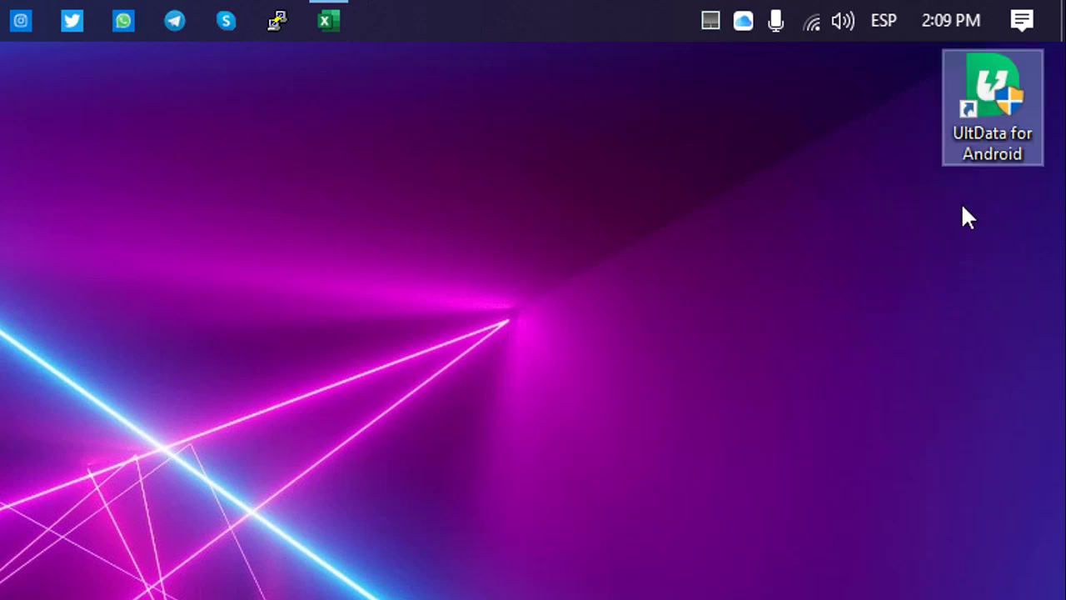
right_click(990, 150)
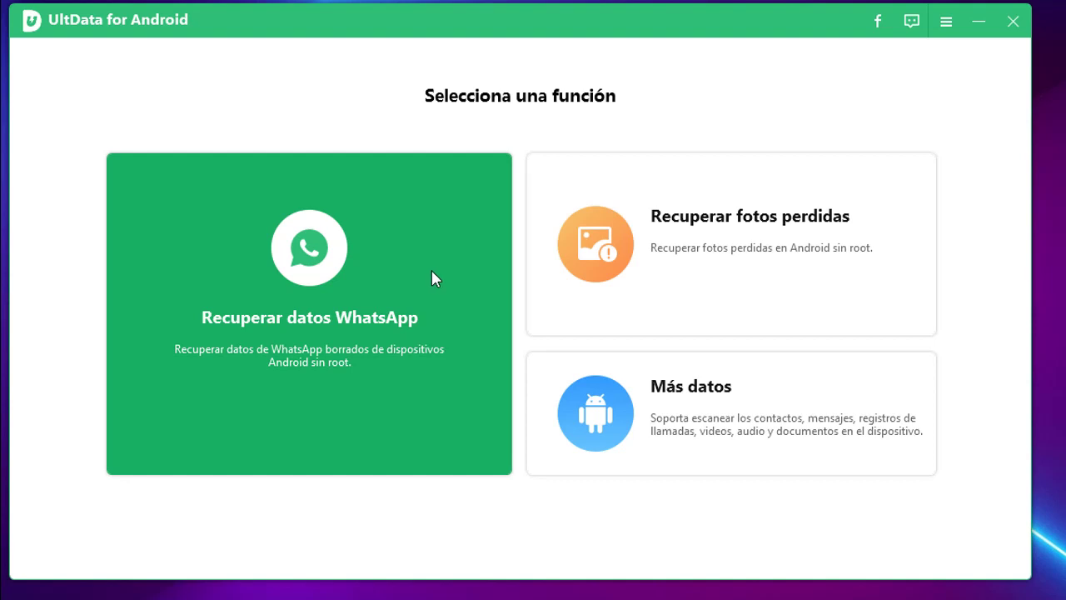
click(325, 233)
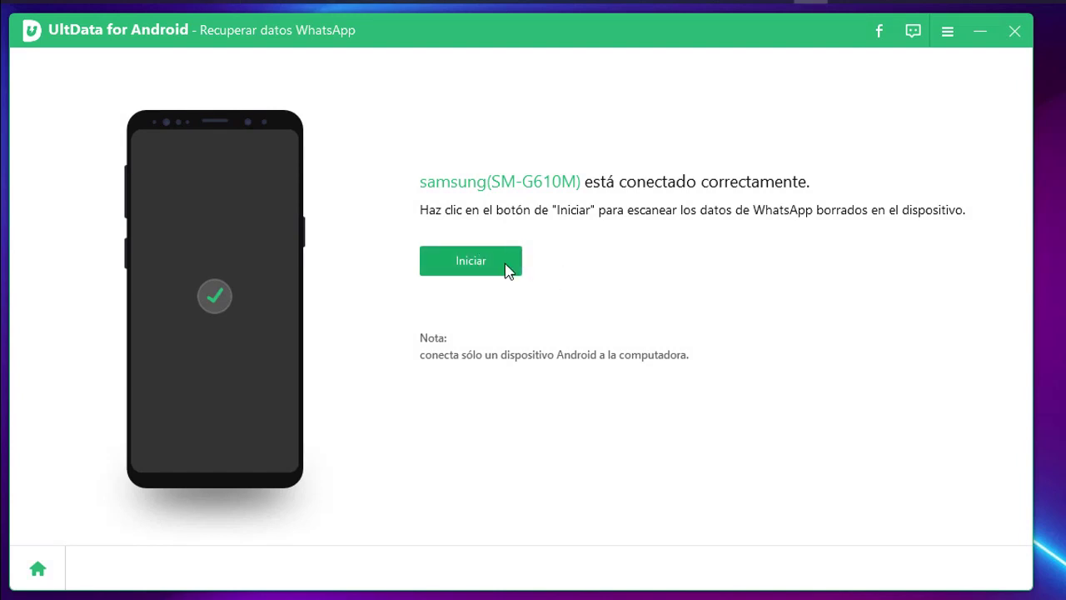
Step: Start scanning the connected Samsung phone for deleted WhatsApp data, confirming that WhatsApp is logged in and its backup is made
click(508, 270)
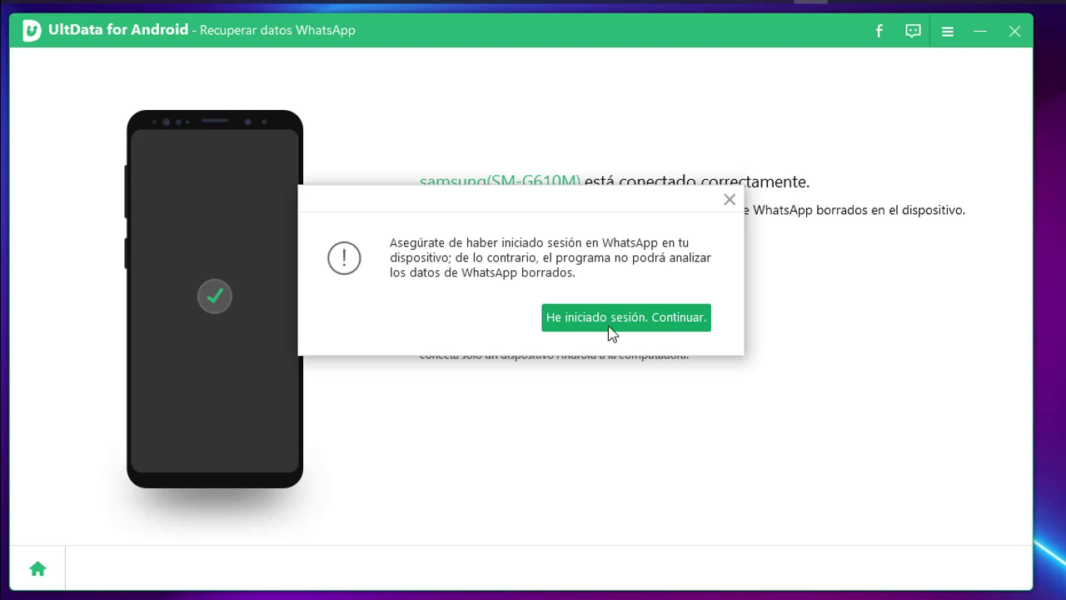
click(700, 322)
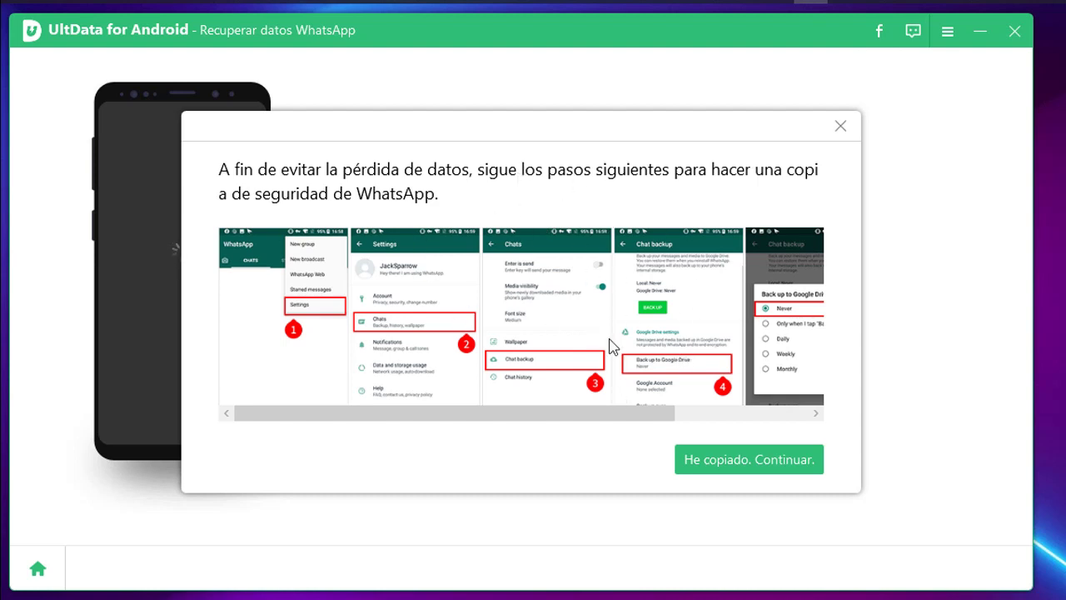
click(749, 459)
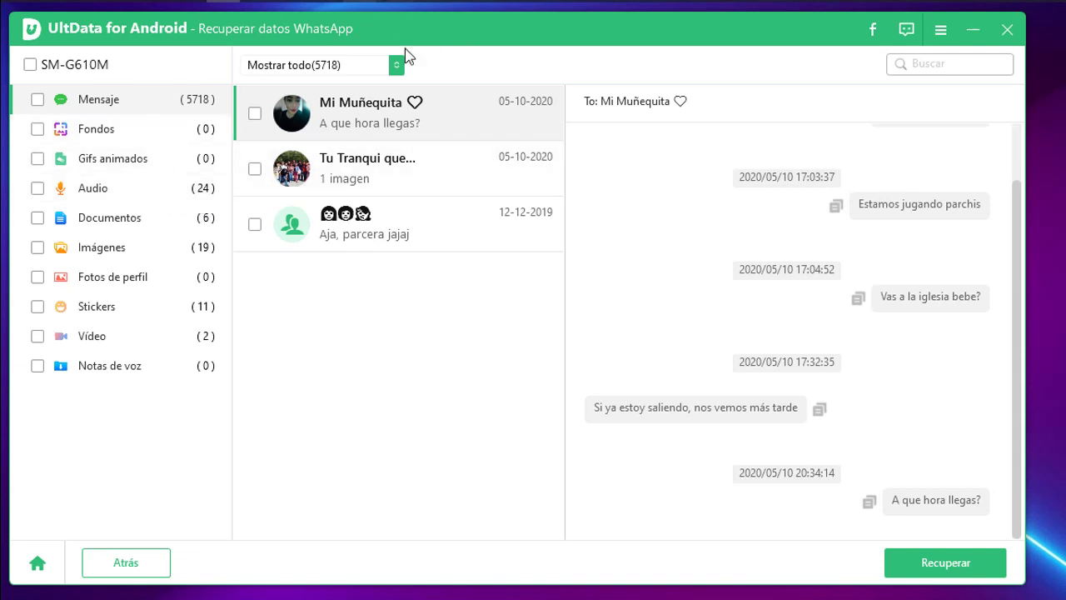
Step: Examine the list of WhatsApp audio files found on the phone, including their formats, dates and sizes
click(122, 193)
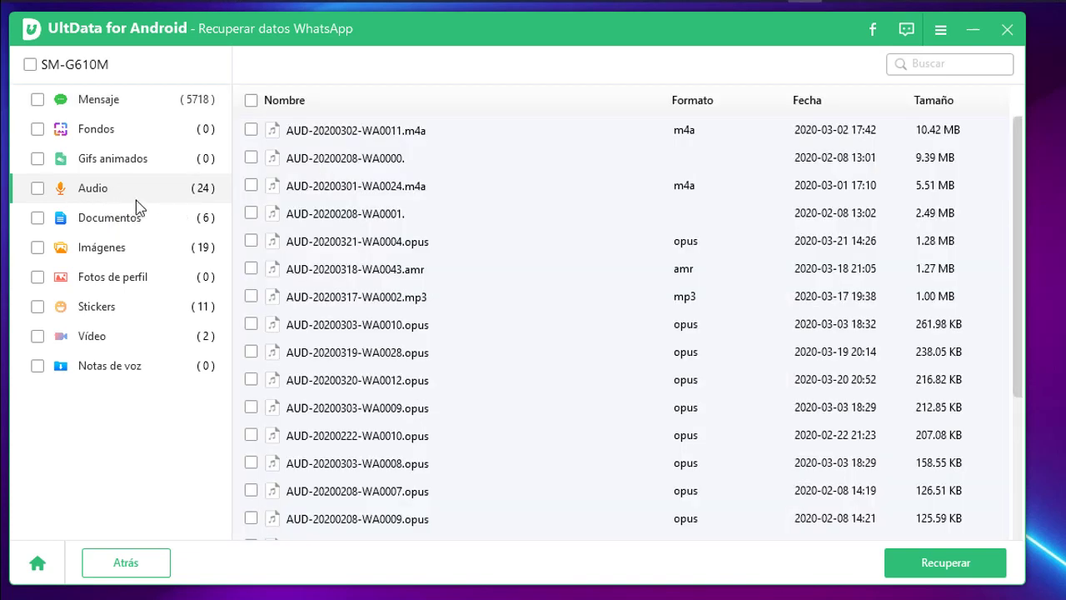
scroll(362, 166, down, 5)
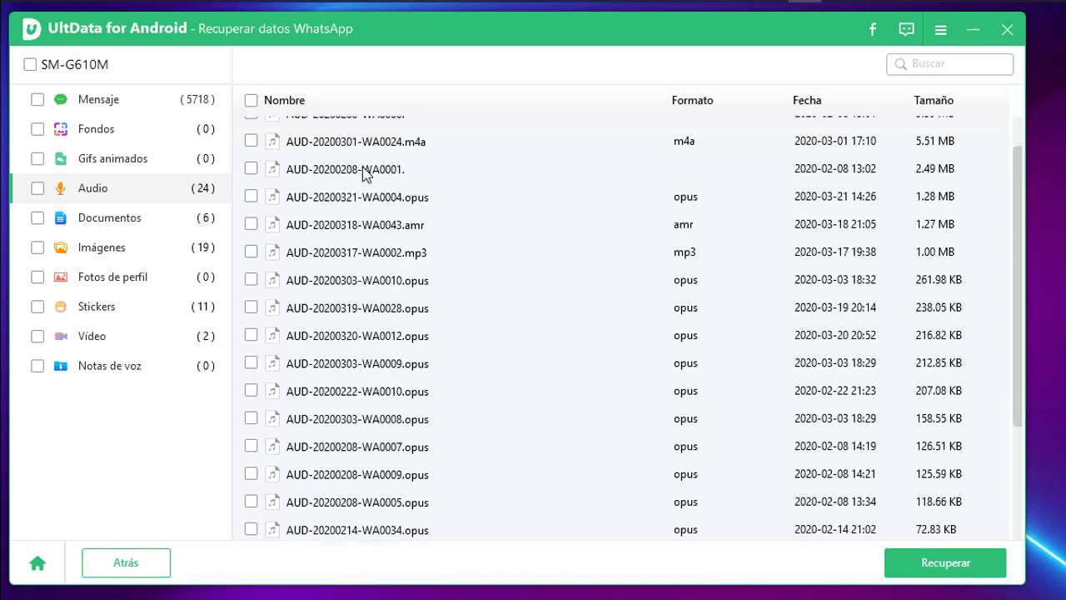
scroll(436, 251, up, 5)
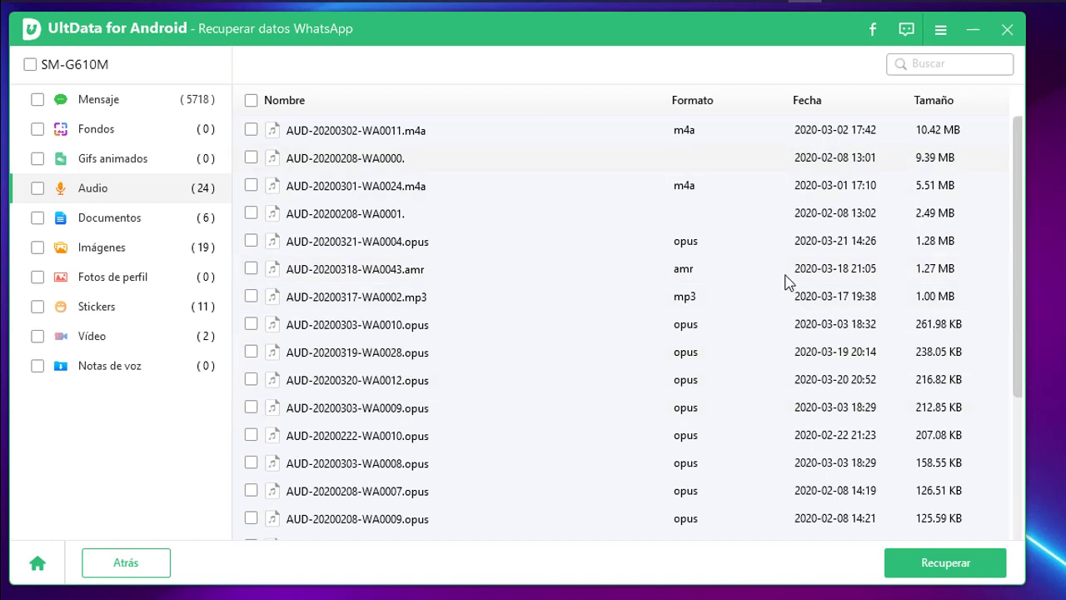
scroll(452, 454, down, 1)
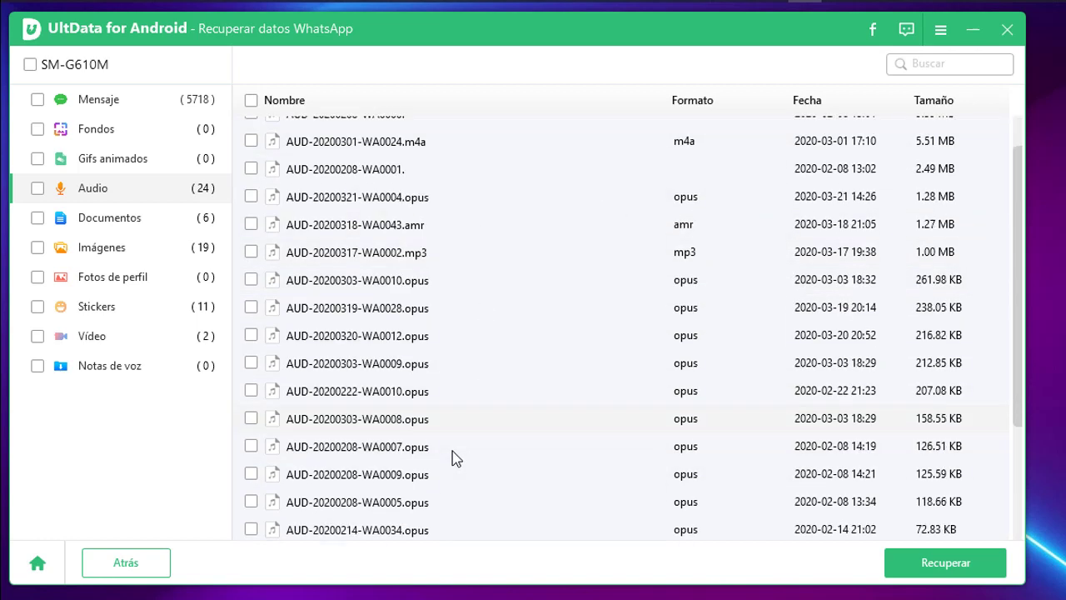
scroll(452, 454, up, 1)
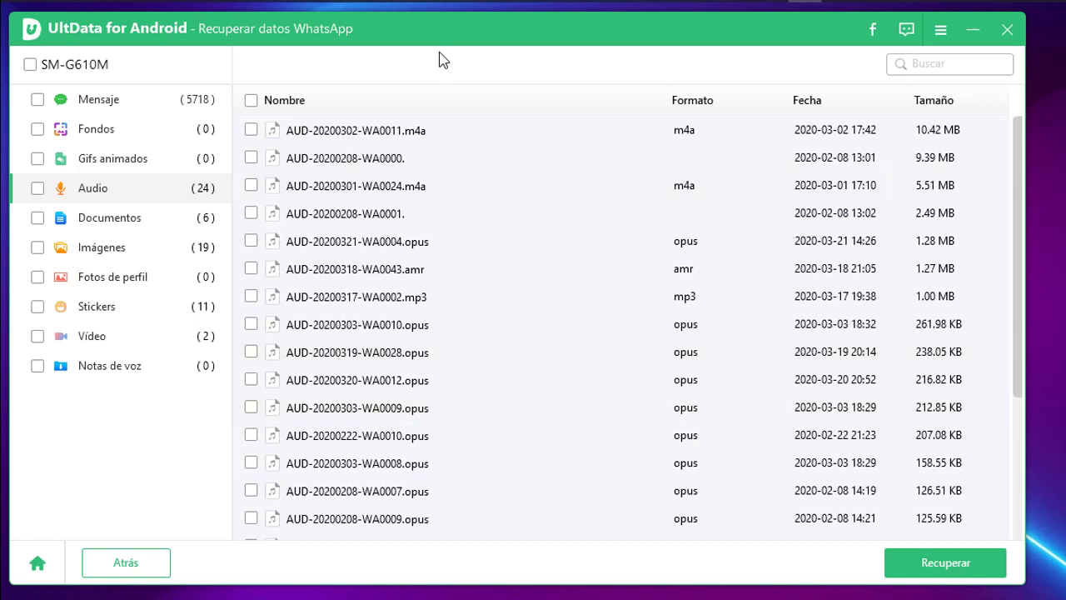
scroll(372, 331, down, 3)
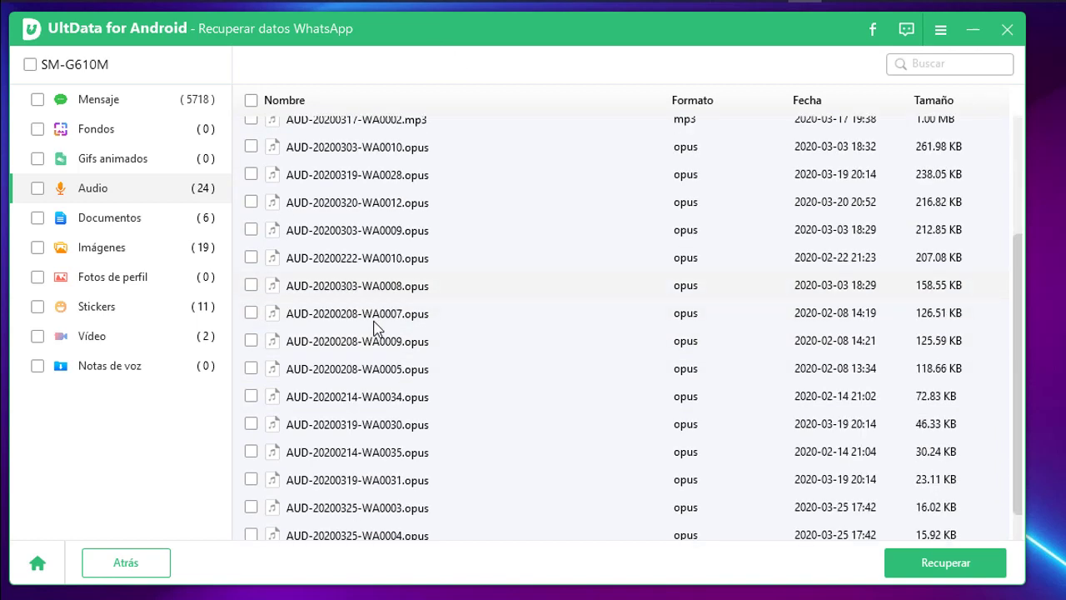
scroll(386, 319, up, 3)
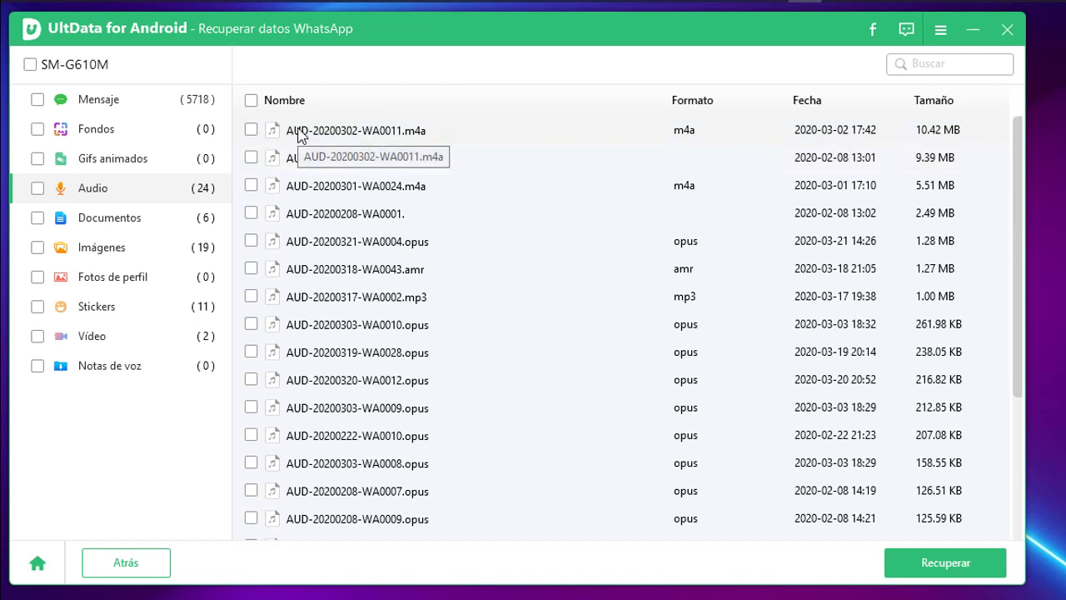
scroll(604, 197, down, 3)
scroll(605, 196, up, 3)
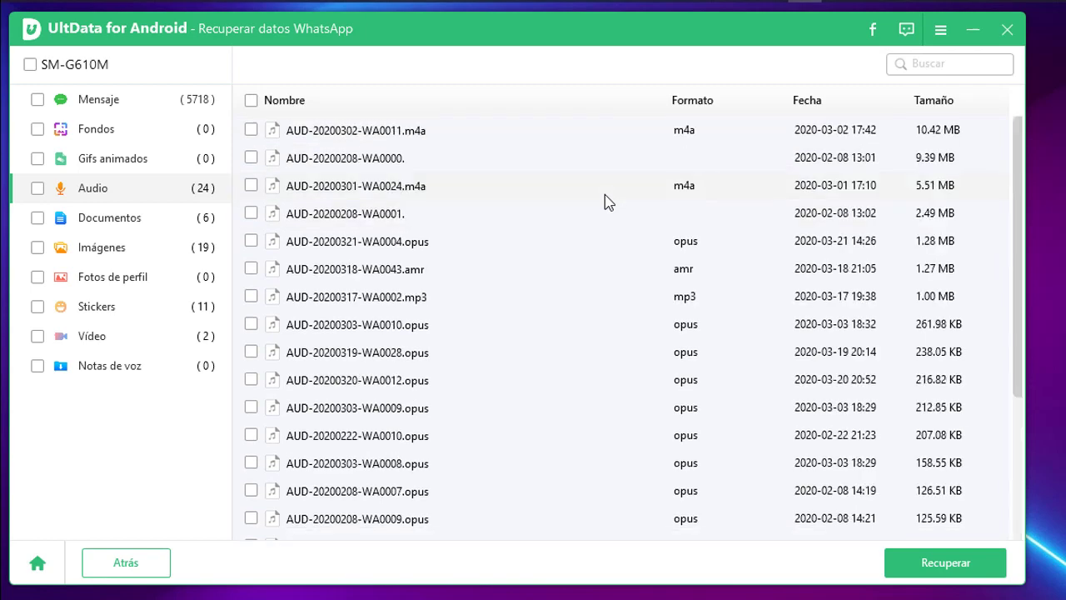
click(251, 101)
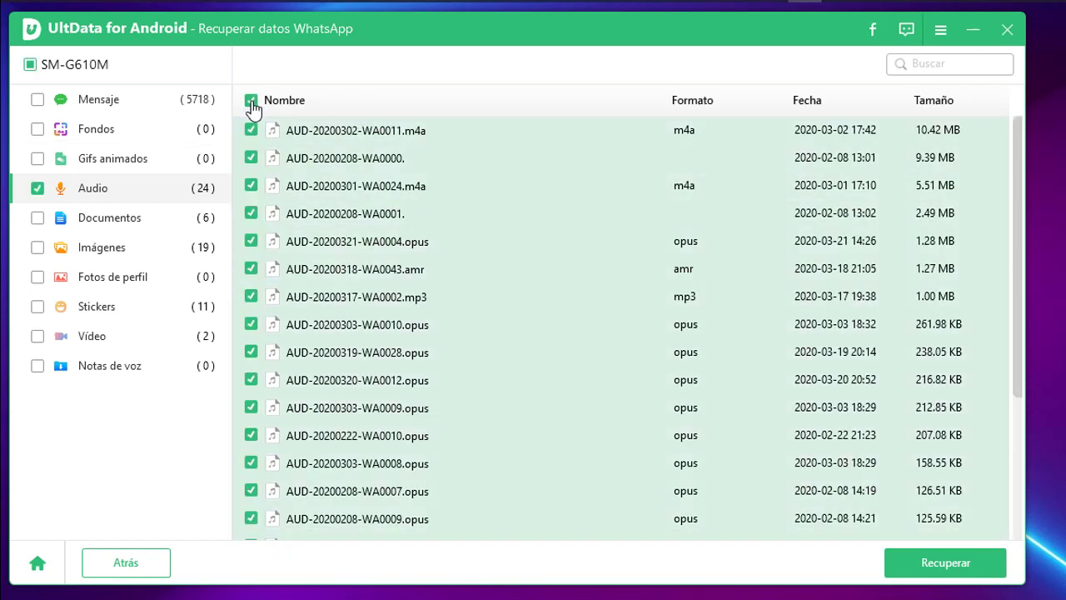
scroll(631, 302, down, 3)
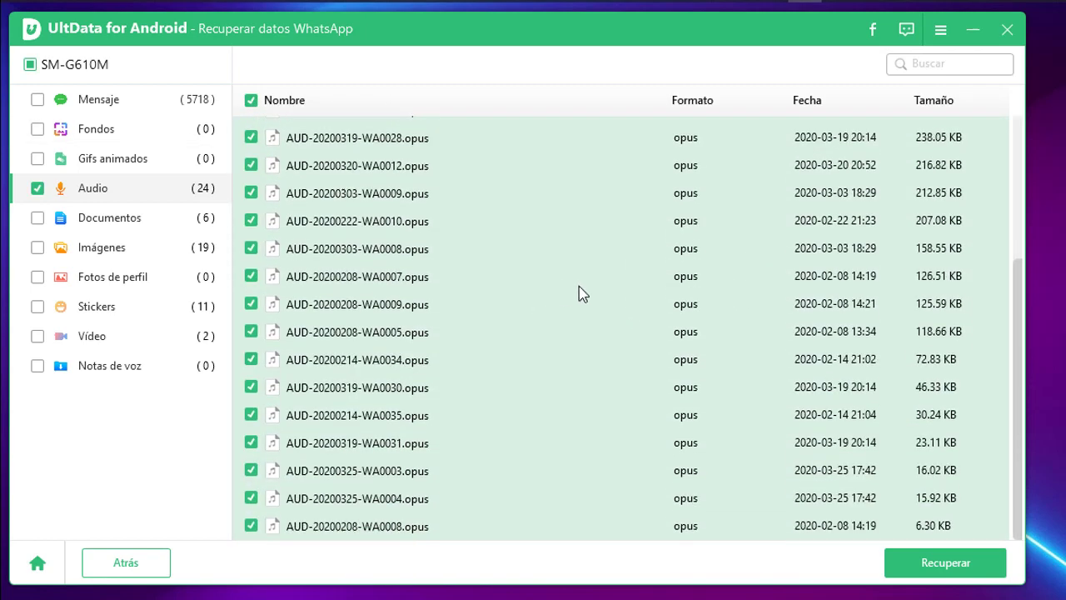
scroll(578, 292, up, 3)
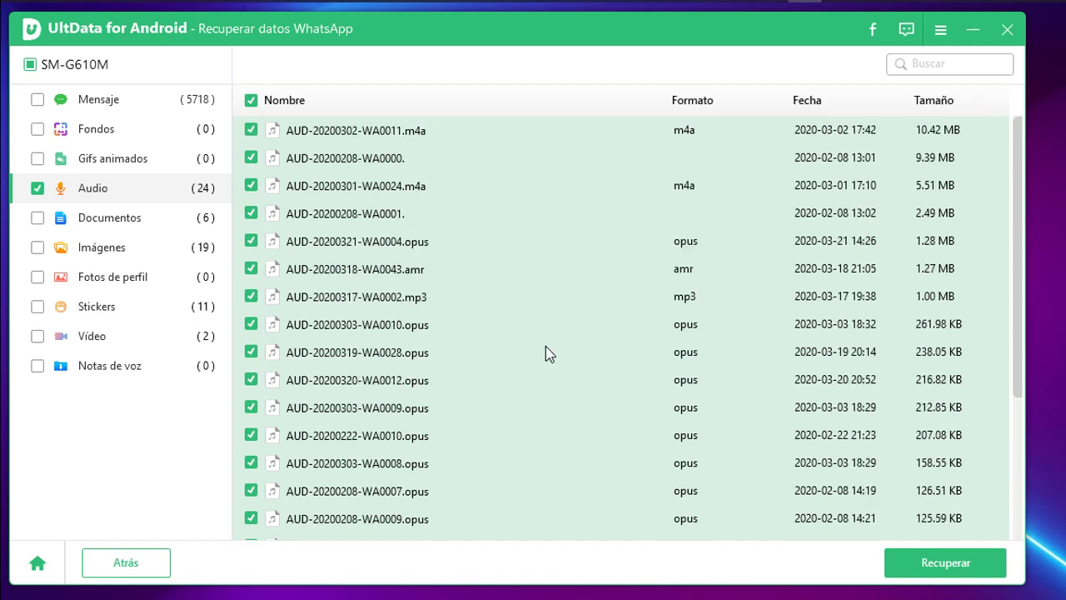
click(251, 101)
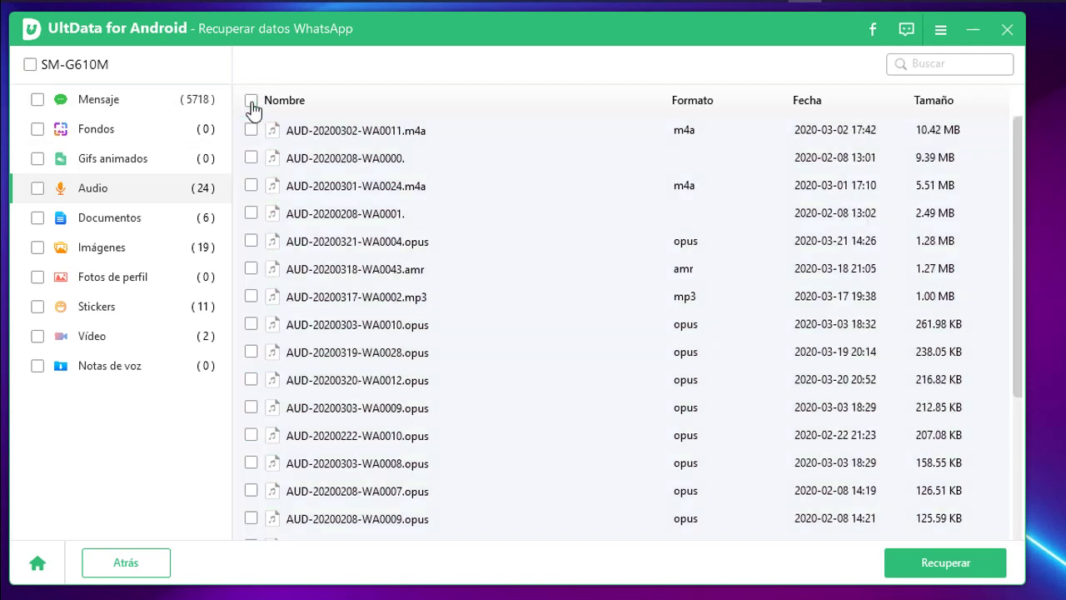
Step: Mark only the audio files AUD-20200302-WA0011.m4a, AUD-20200301-WA0024.m4a and AUD-20200317-WA0002.mp3 for recovery
click(251, 186)
click(254, 214)
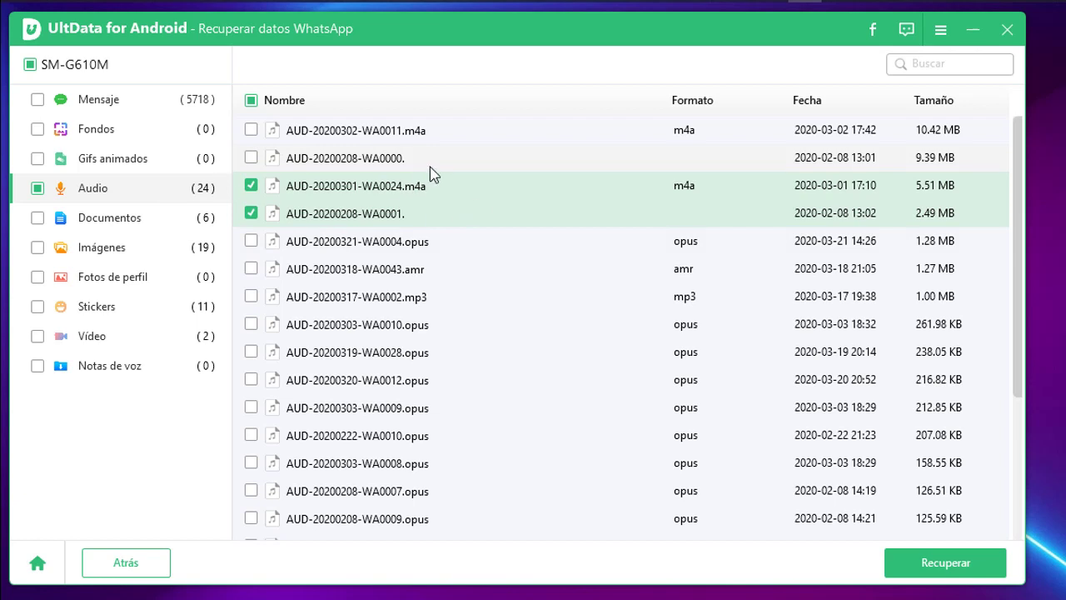
click(252, 214)
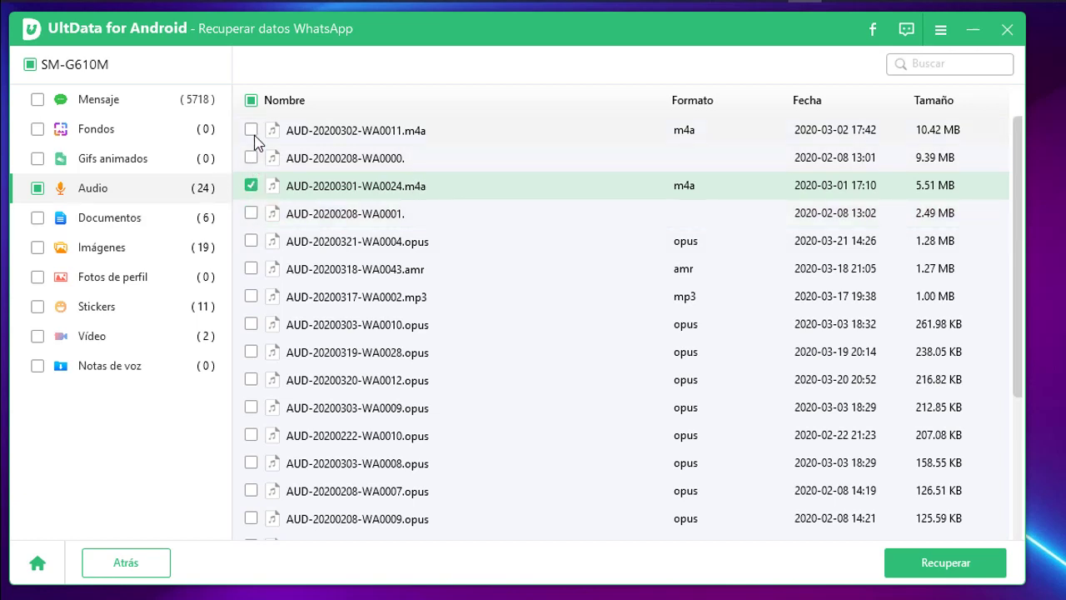
click(252, 131)
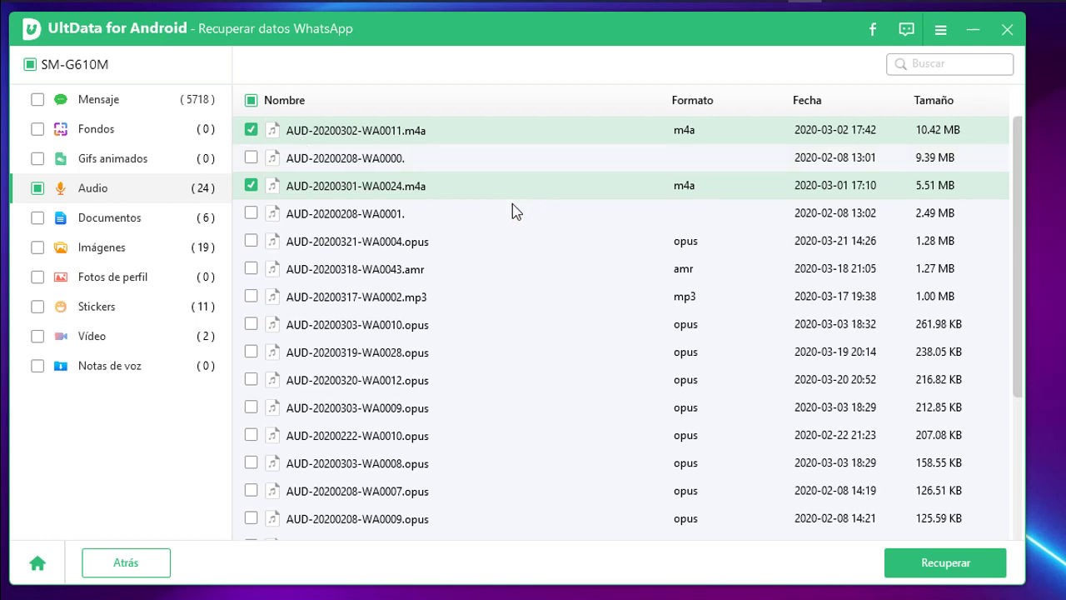
click(251, 297)
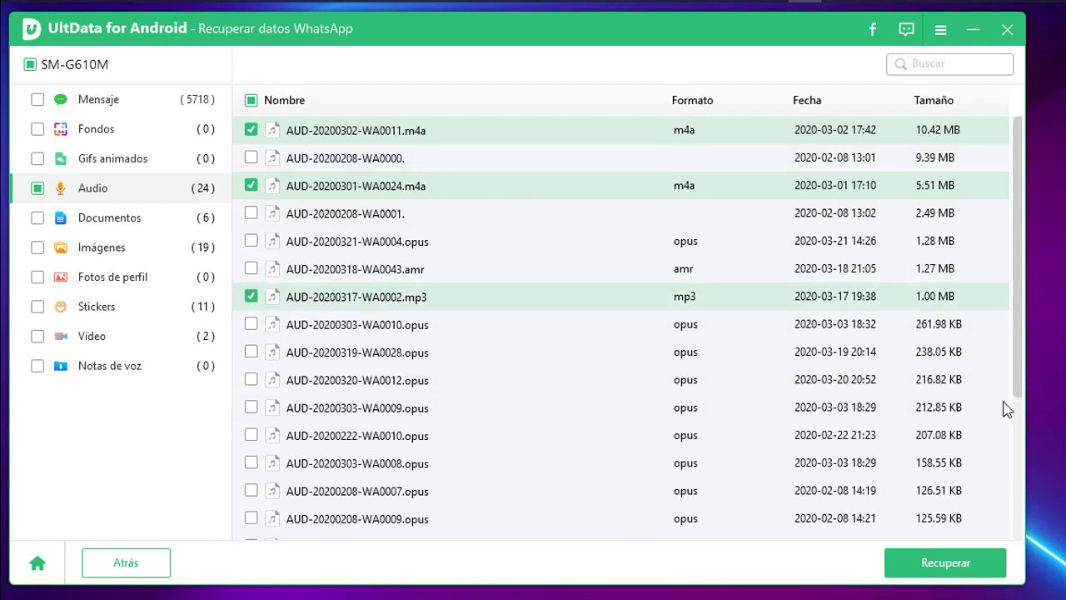
Step: Recover the marked audio files to the desktop (Escritorio) and close the recovery program
click(952, 569)
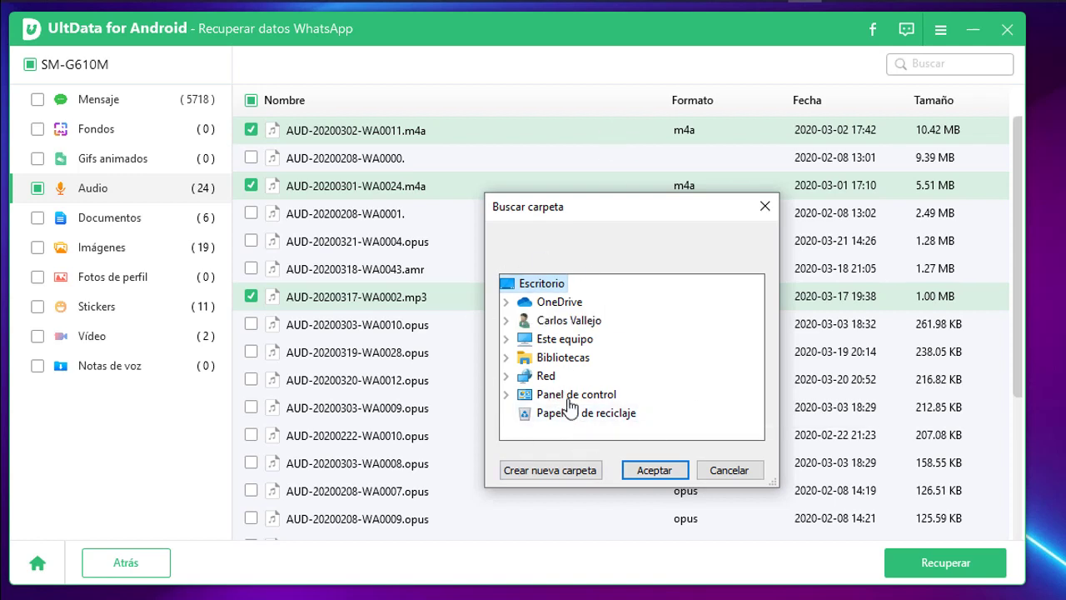
click(656, 472)
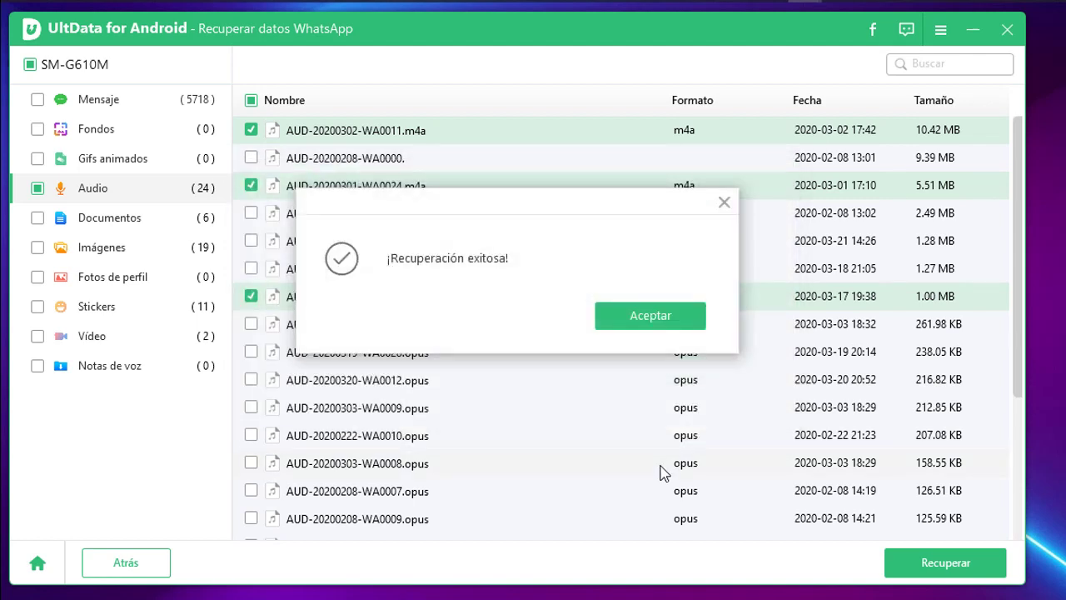
click(691, 326)
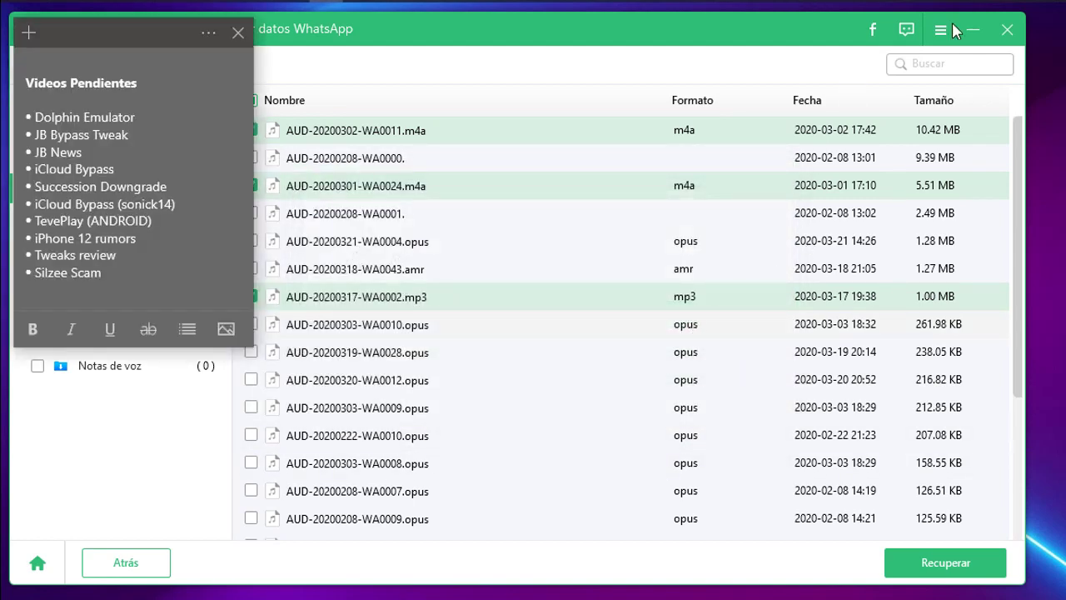
click(1004, 27)
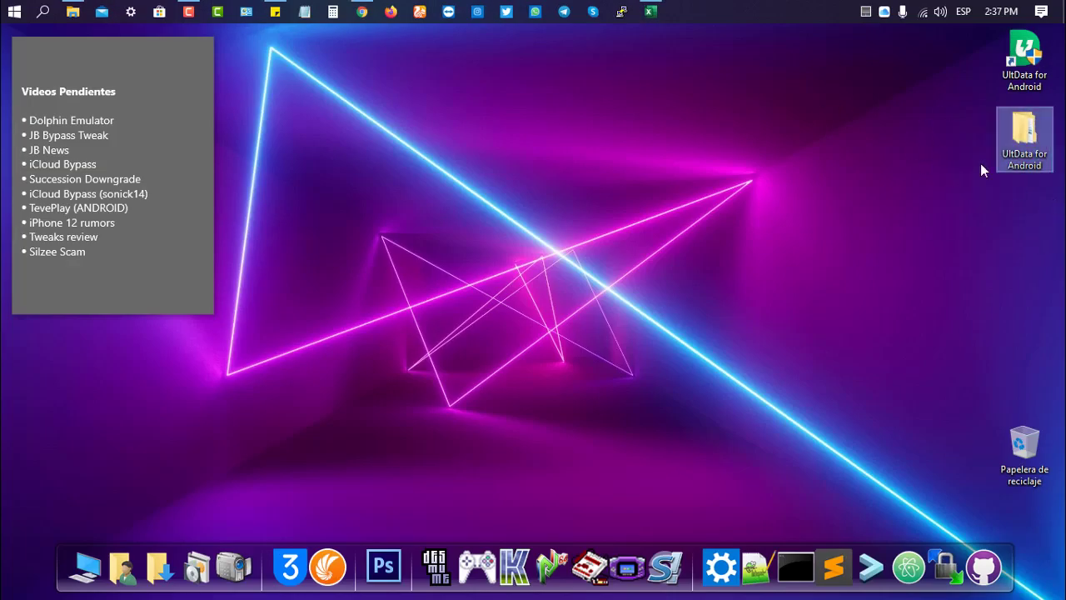
click(1014, 208)
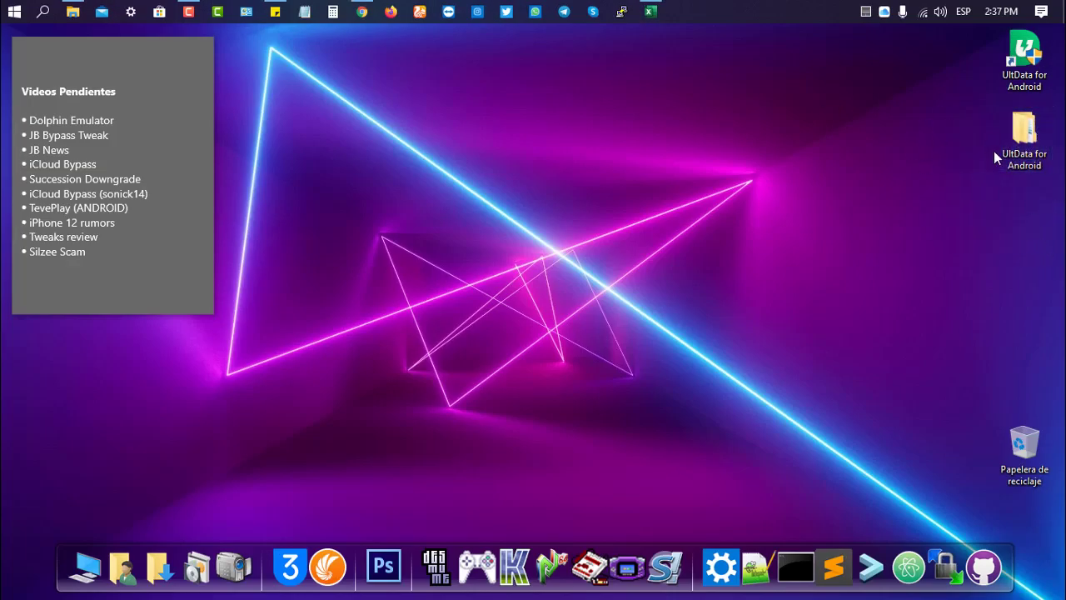
double_click(1025, 137)
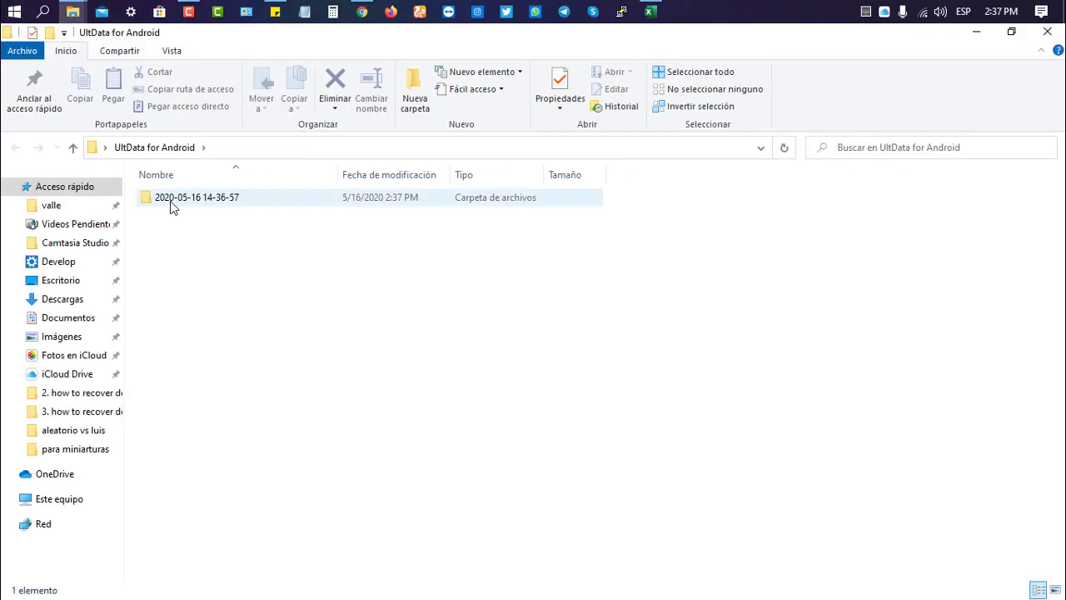
double_click(188, 203)
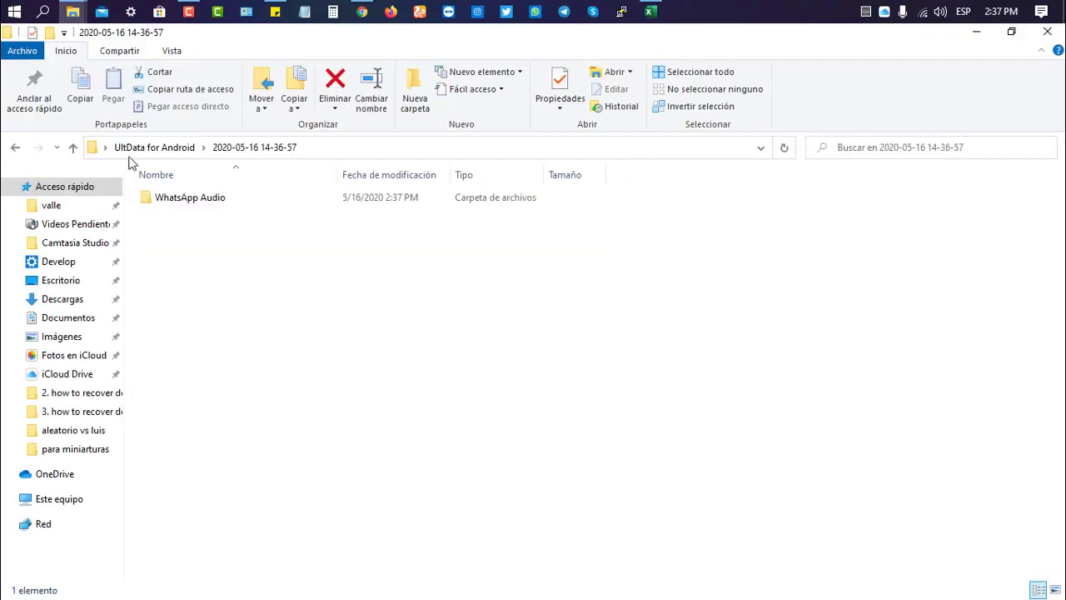
double_click(191, 205)
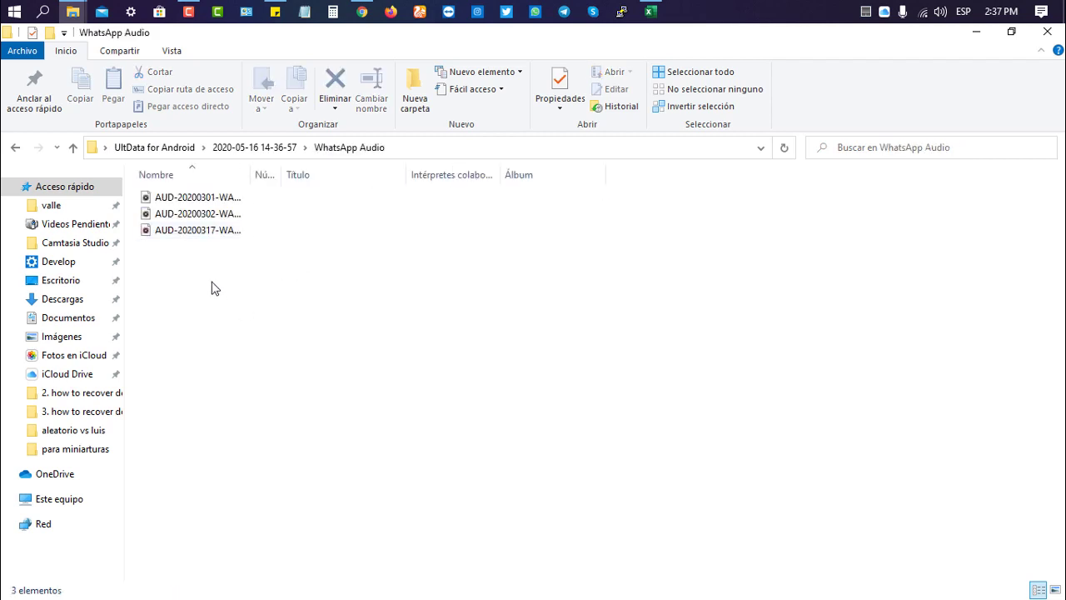
Step: Display the recovered audio files in the WhatsApp Audio folder as extra large icons
right_click(233, 284)
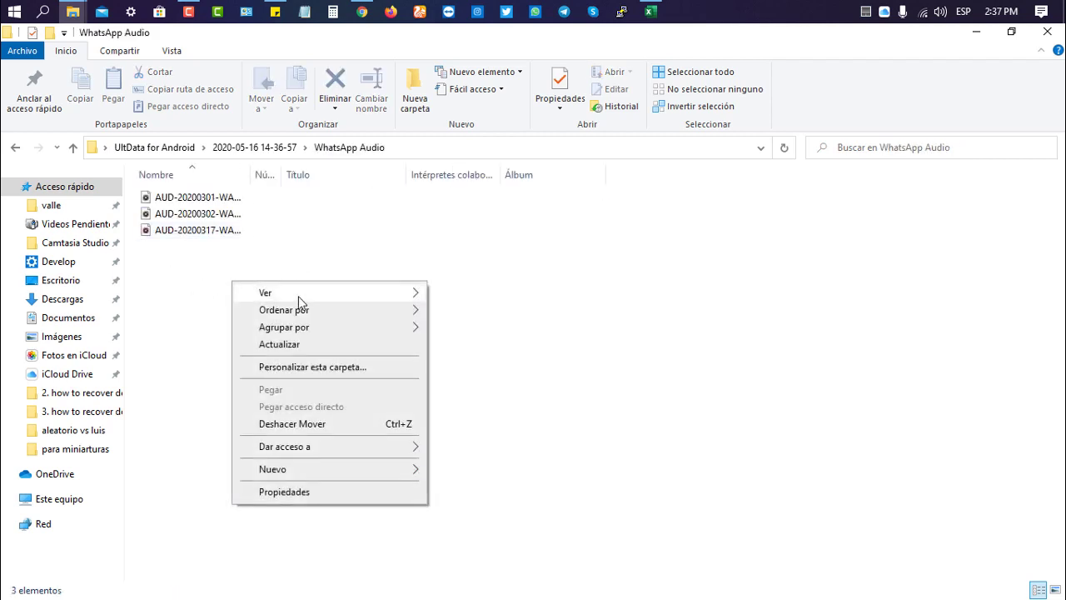
mouse_move(298, 297)
click(527, 295)
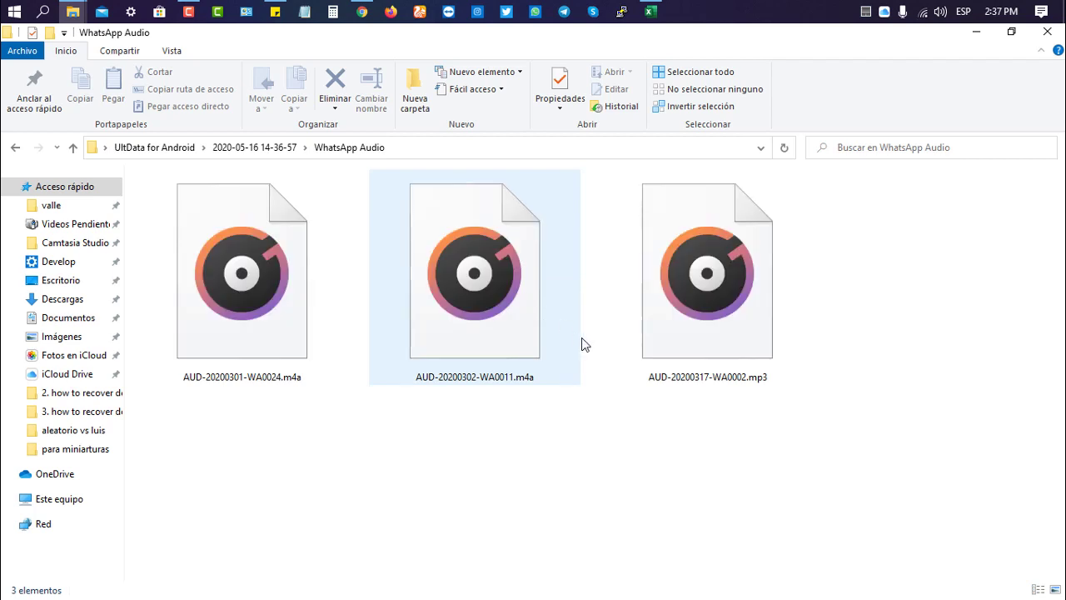
Step: Select all the recovered audio files to check them and close the folder window
drag(802, 491, 142, 261)
click(1010, 414)
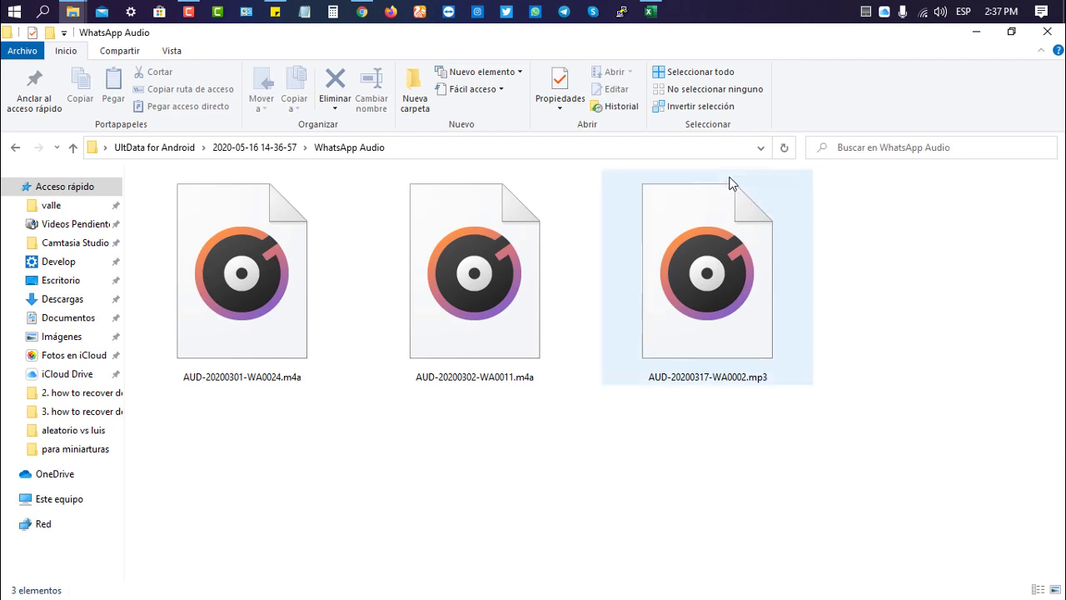
drag(910, 219, 232, 500)
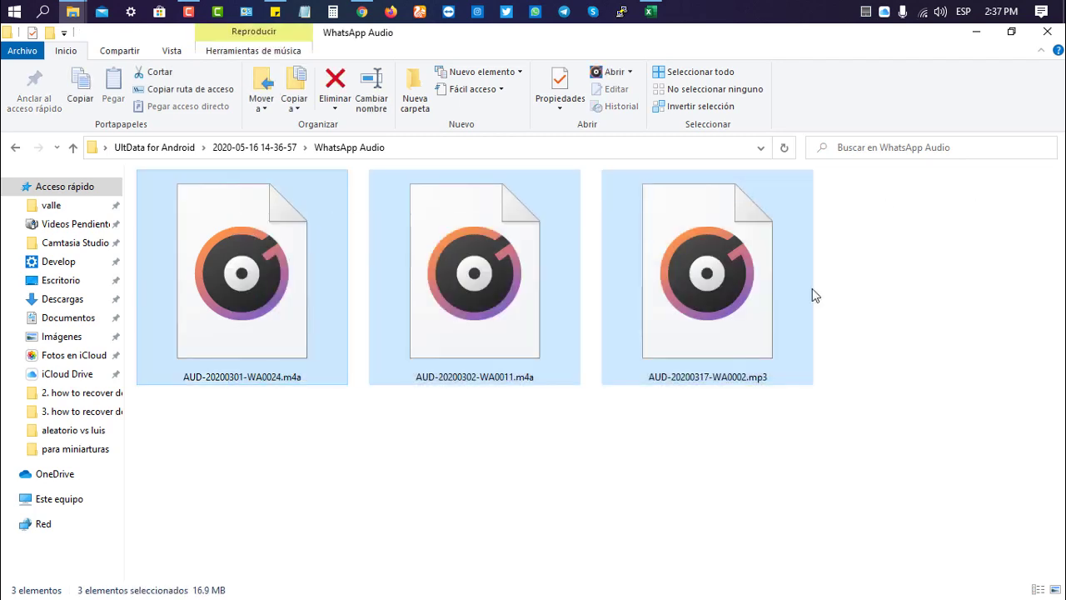
click(1052, 33)
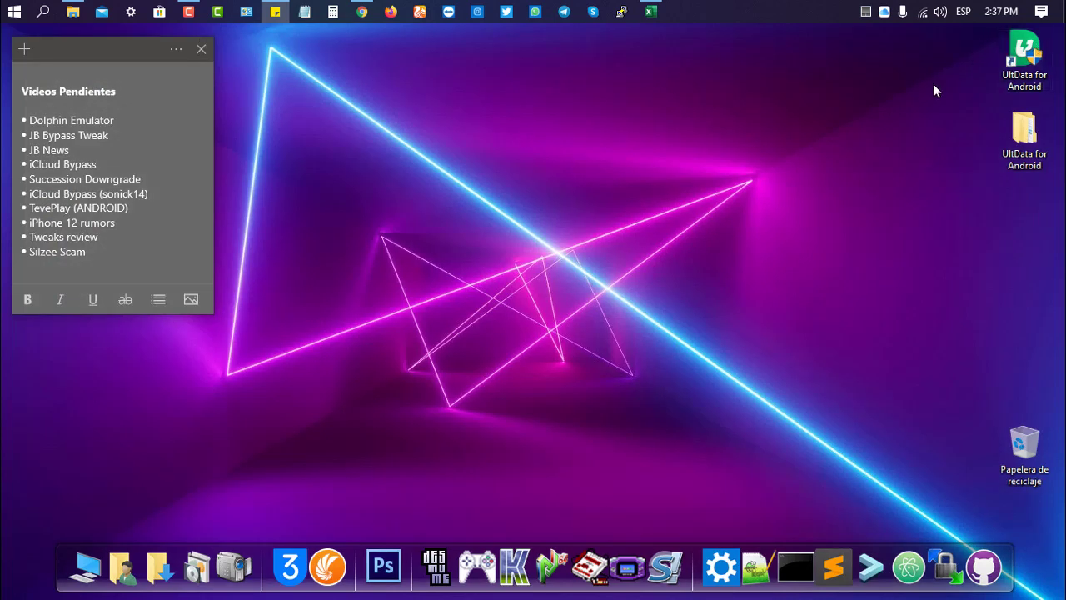